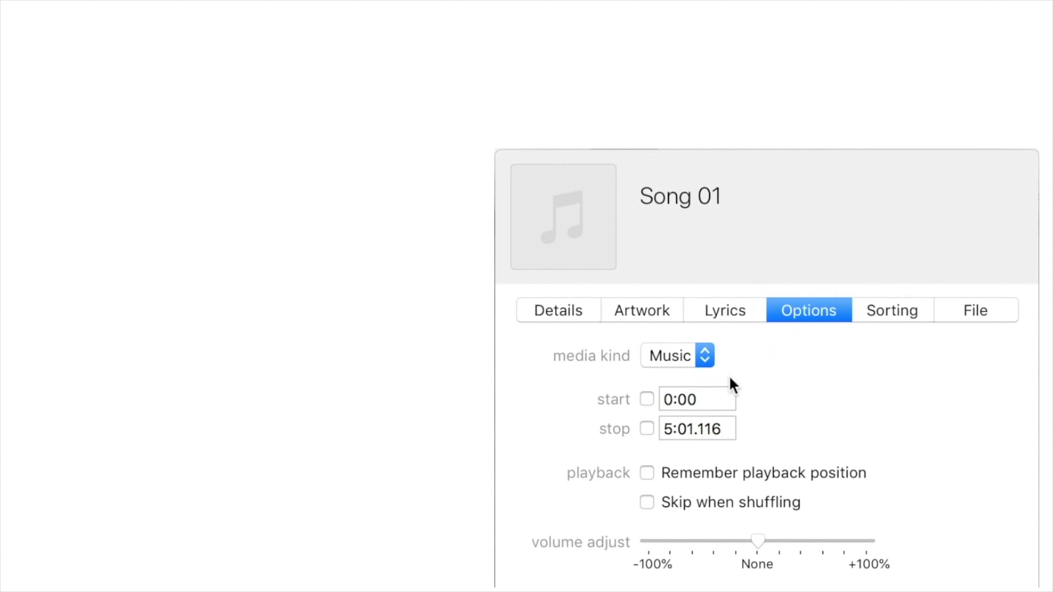
Step: Tick the stop checkbox for Song 01 and change its stop time to 0:20
click(646, 429)
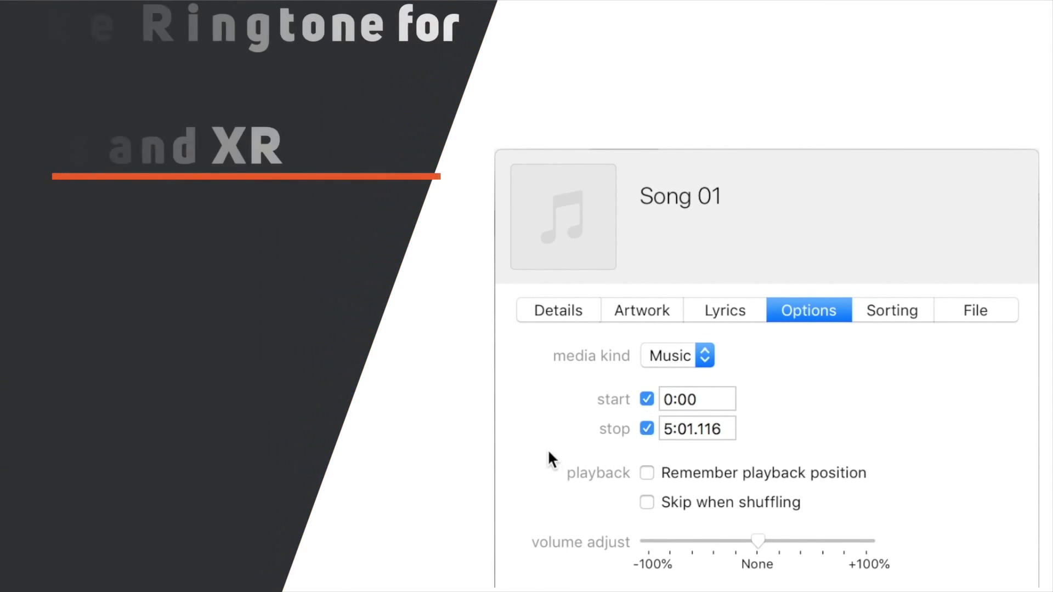
click(733, 428)
click(733, 427)
key(BackSpace)
key(BackSpace)
key(BackSpace)
key(BackSpace)
key(BackSpace)
key(BackSpace)
text(20)
key(BackSpace)
text(0)
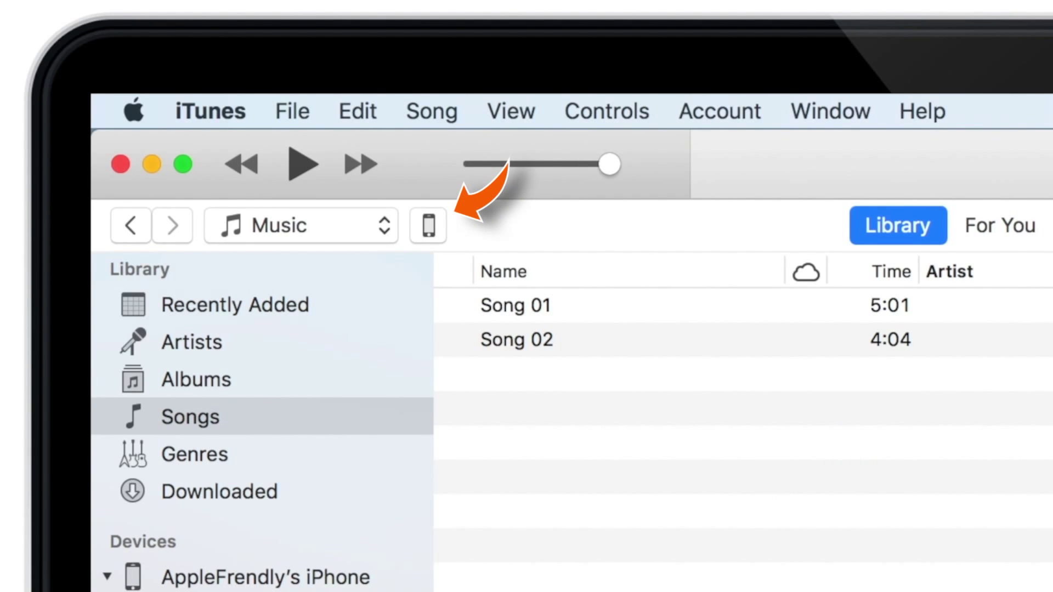
click(442, 227)
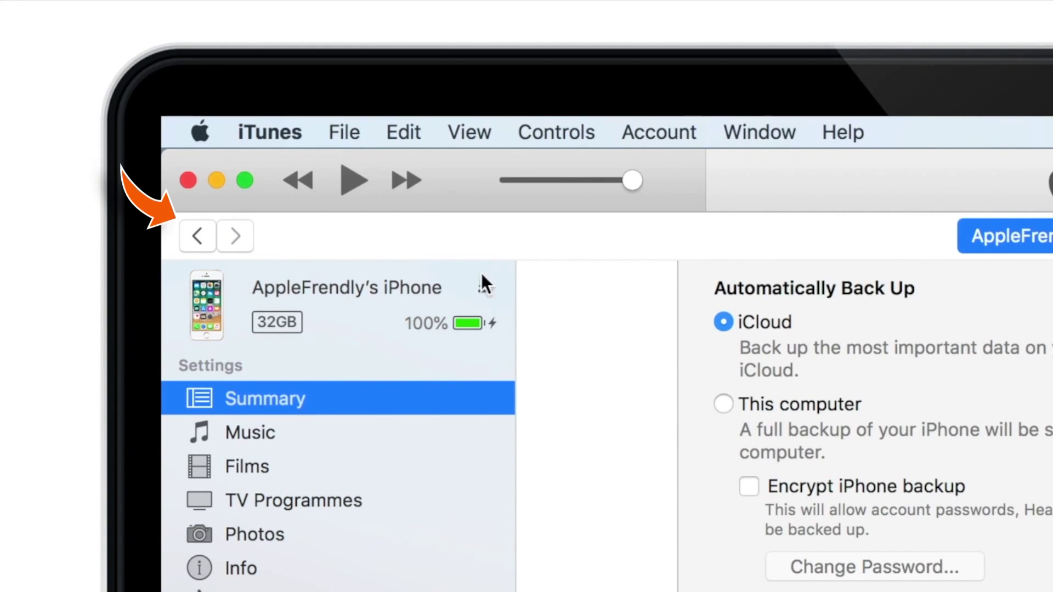
click(196, 235)
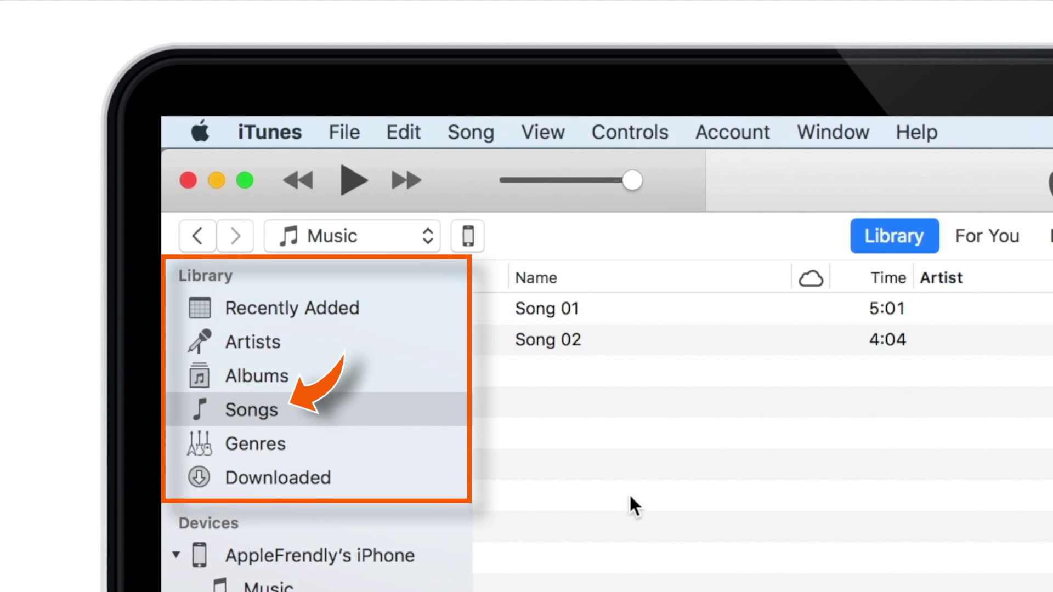
Step: Show all songs and open the Song Info window for Song 01
click(378, 403)
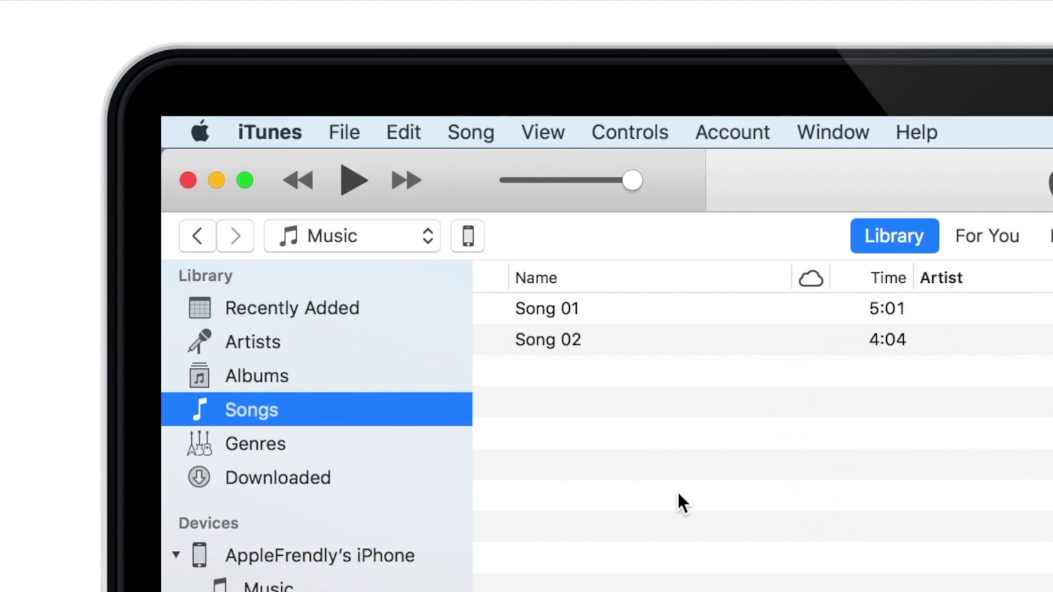
click(625, 313)
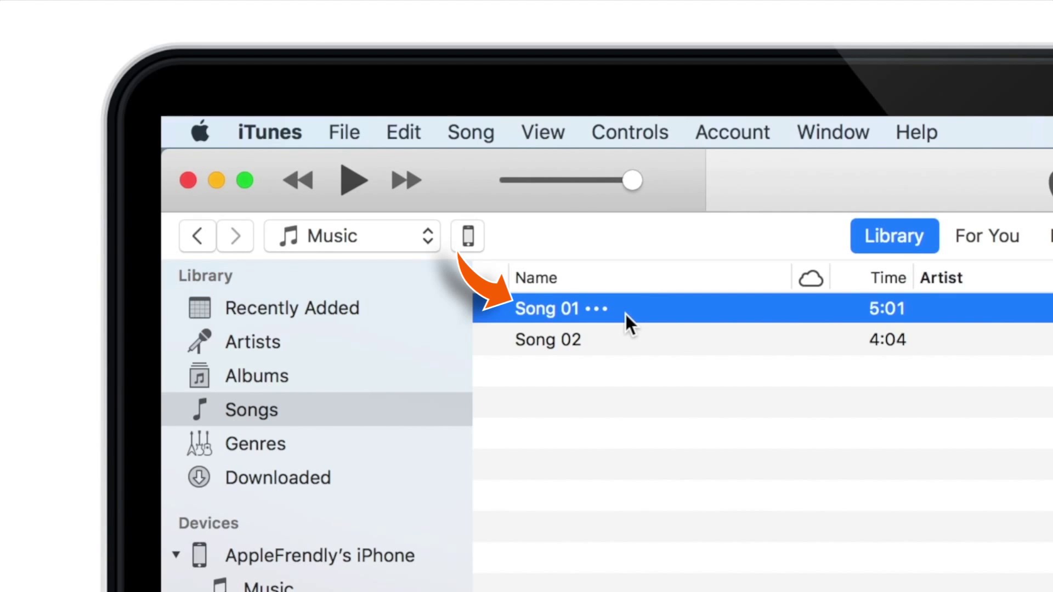
right_click(626, 314)
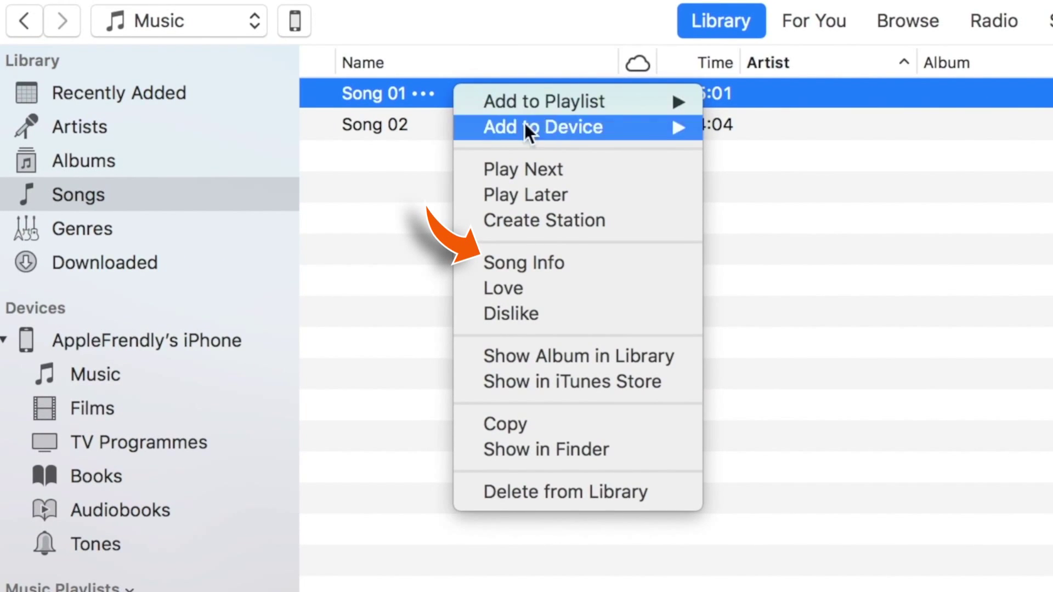
click(676, 256)
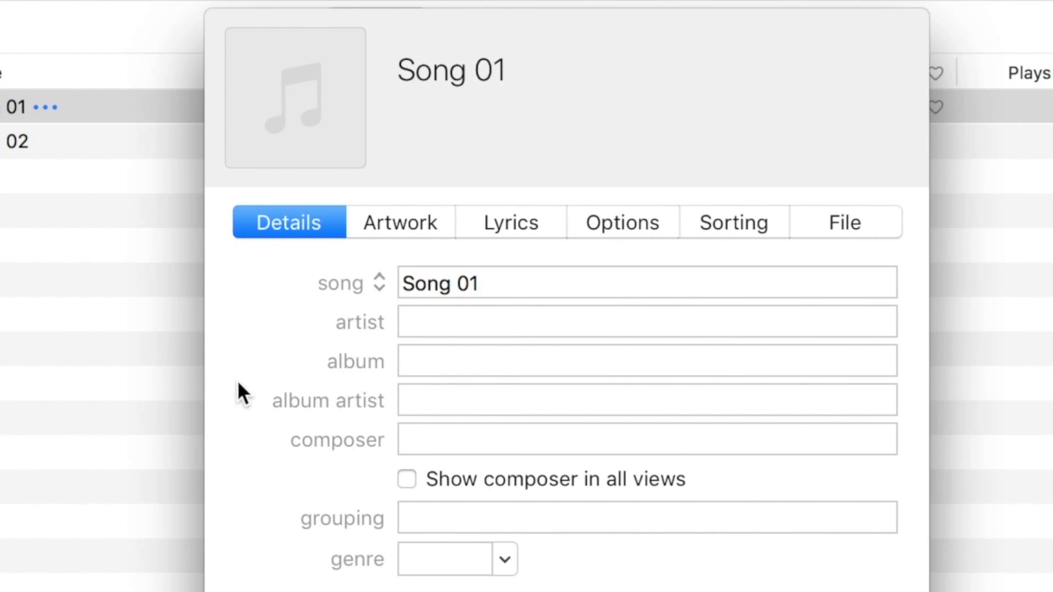
Step: In Song 01's Options tab, tick both the start and stop checkboxes
click(645, 241)
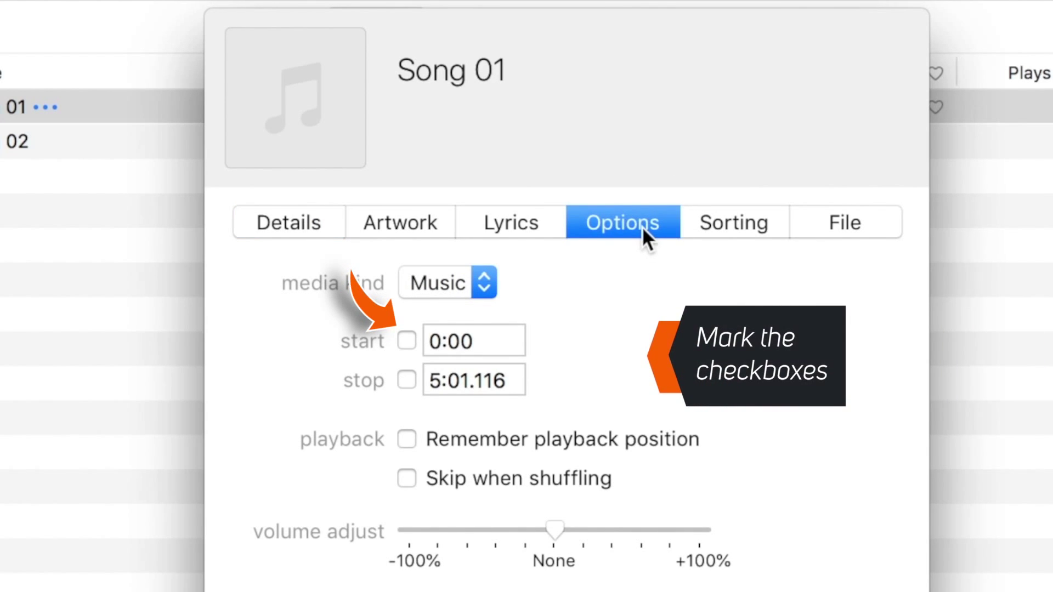
click(406, 341)
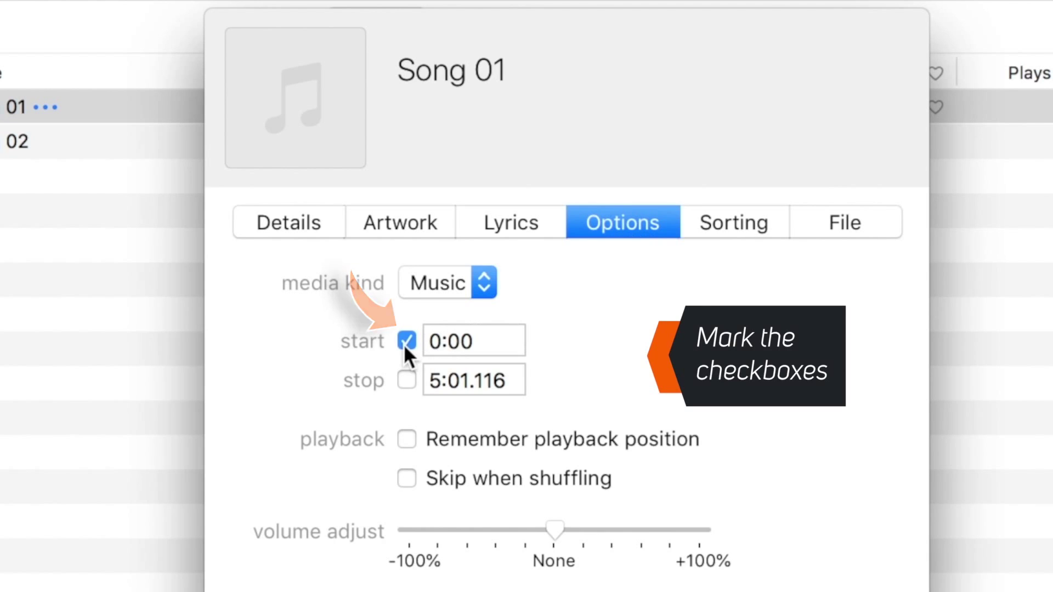
click(406, 380)
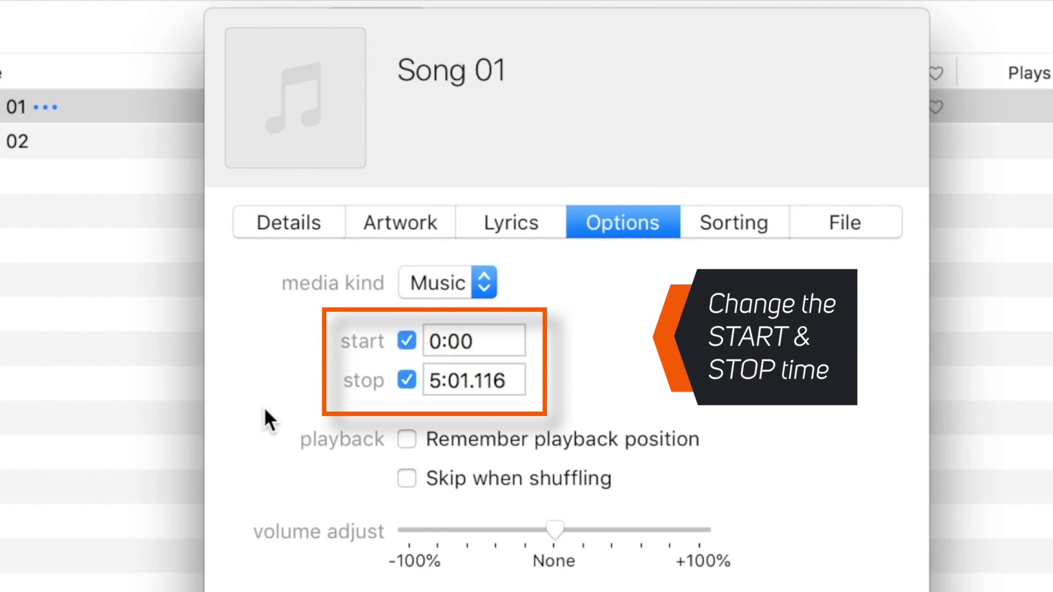
Step: Change the stop time to 0:20 and save the trim with OK
click(525, 376)
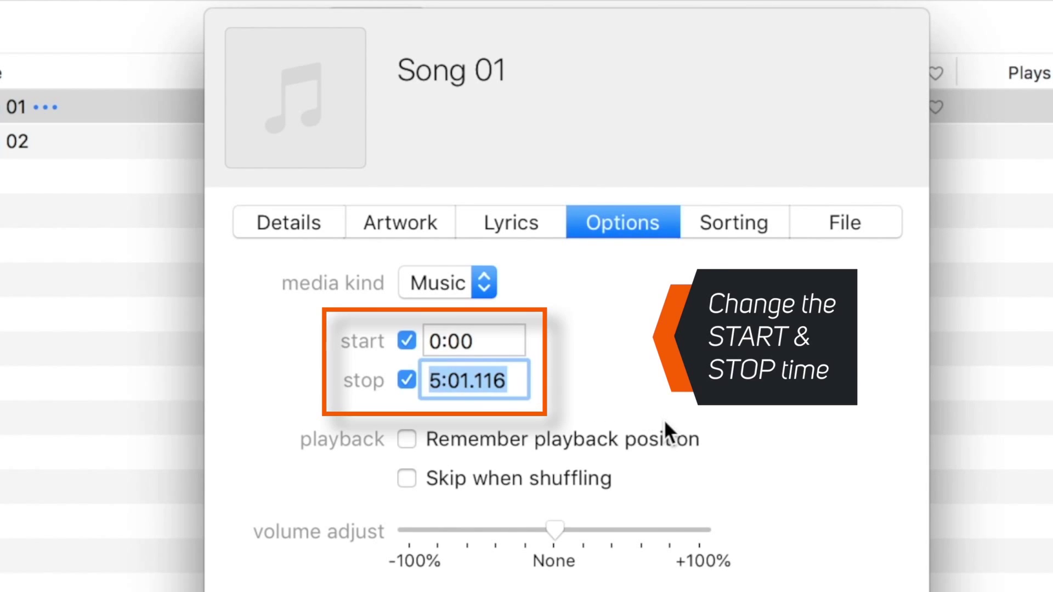
key(Right)
key(BackSpace)
key(BackSpace)
key(BackSpace)
key(BackSpace)
key(BackSpace)
key(BackSpace)
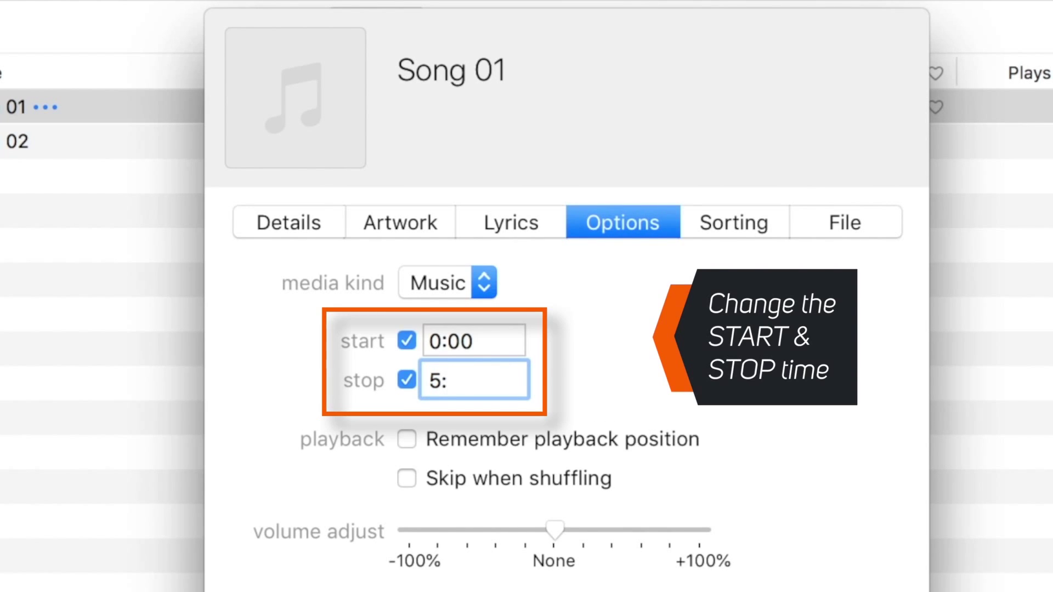
text(20)
key(Left)
key(Left)
key(Left)
key(BackSpace)
text(0)
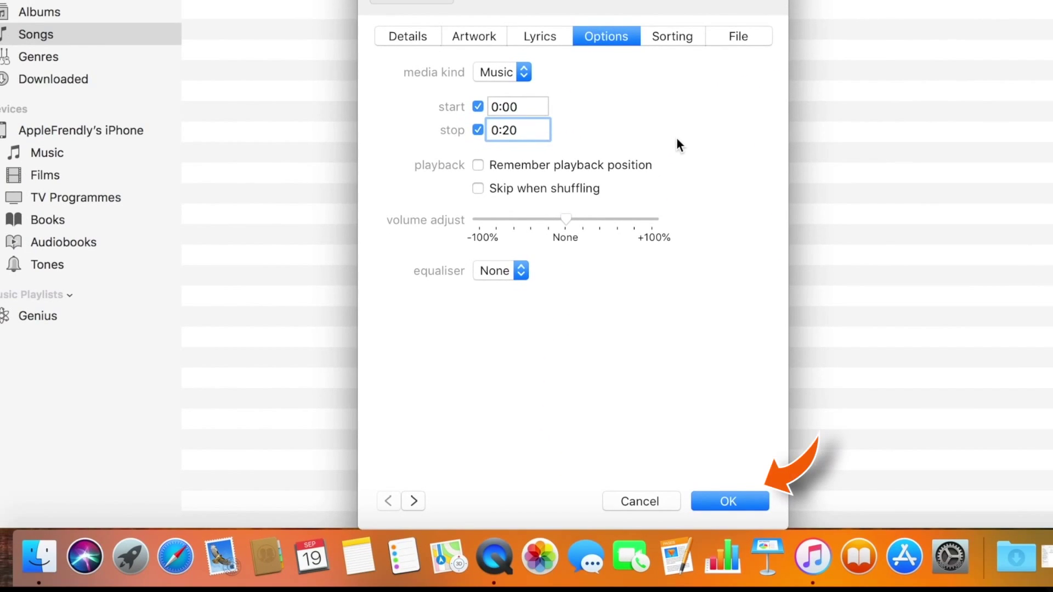
click(745, 507)
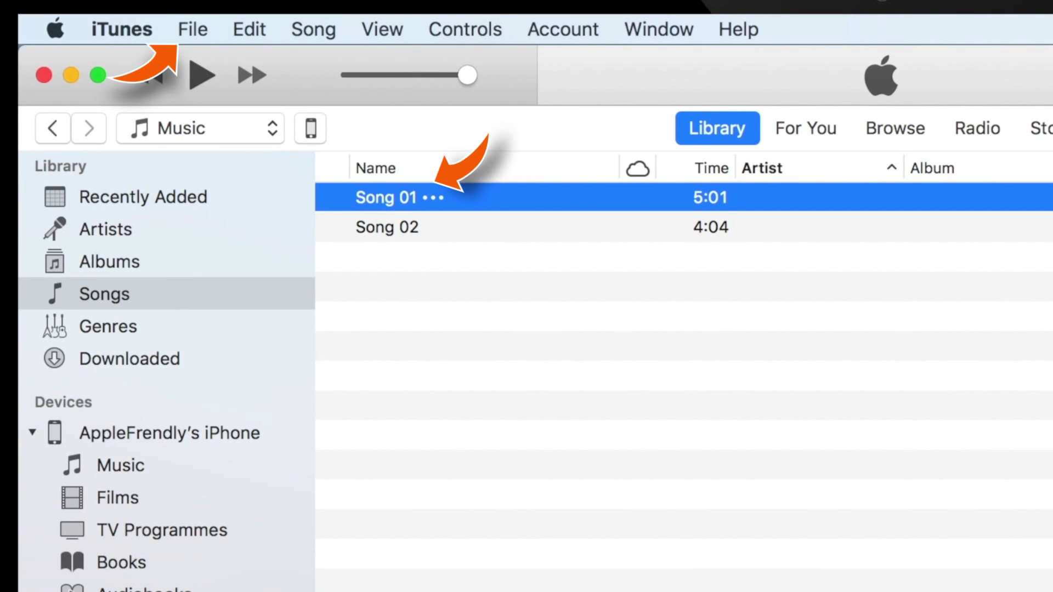
Step: Create an AAC version of the trimmed Song 01 via File > Convert
click(174, 29)
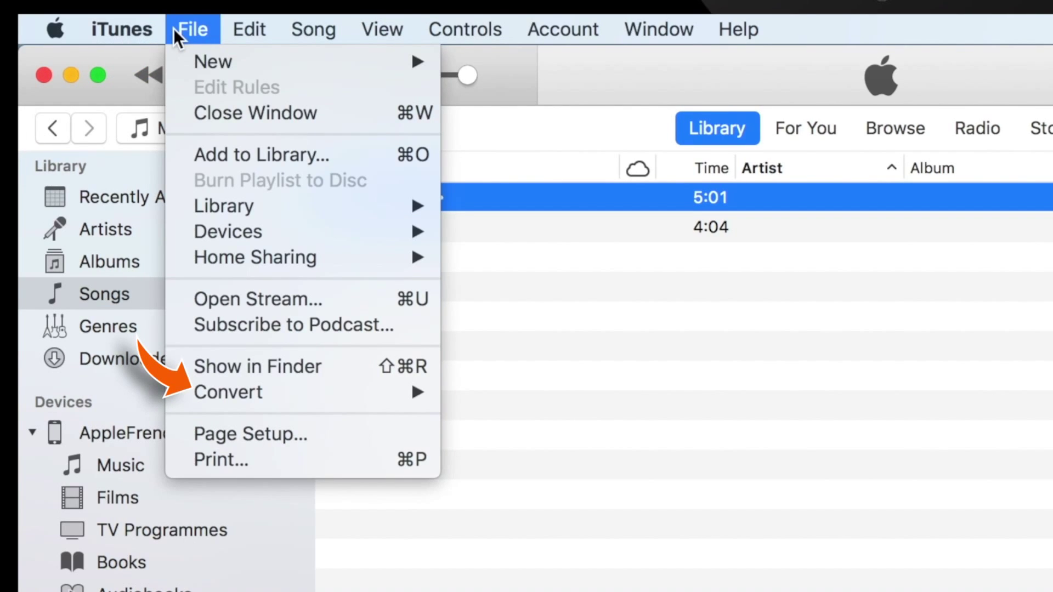
mouse_move(249, 388)
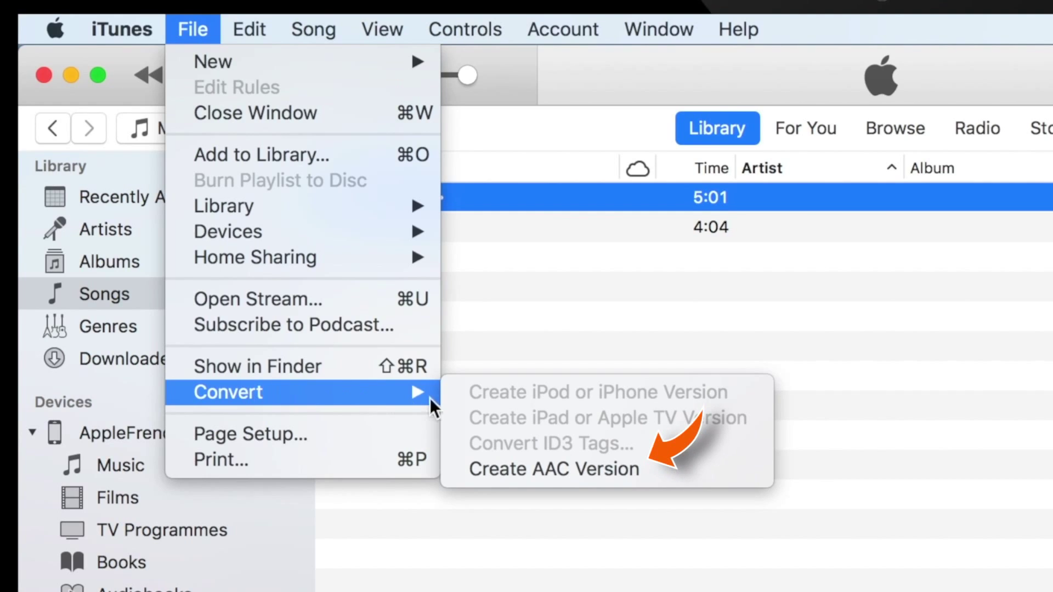
click(590, 473)
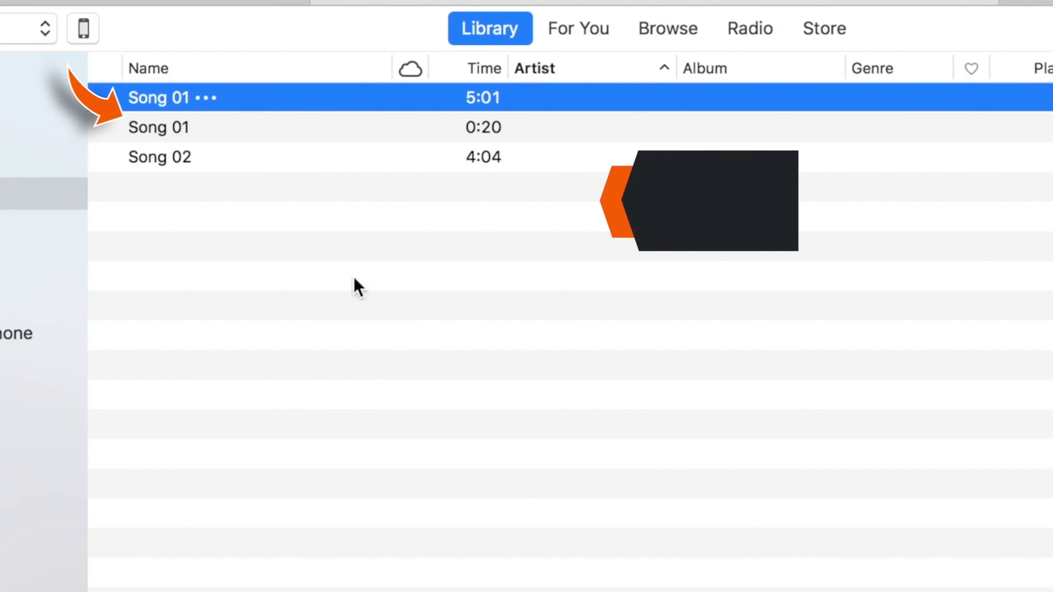
Step: Show the new 0:20 copy of Song 01 in Finder
click(314, 131)
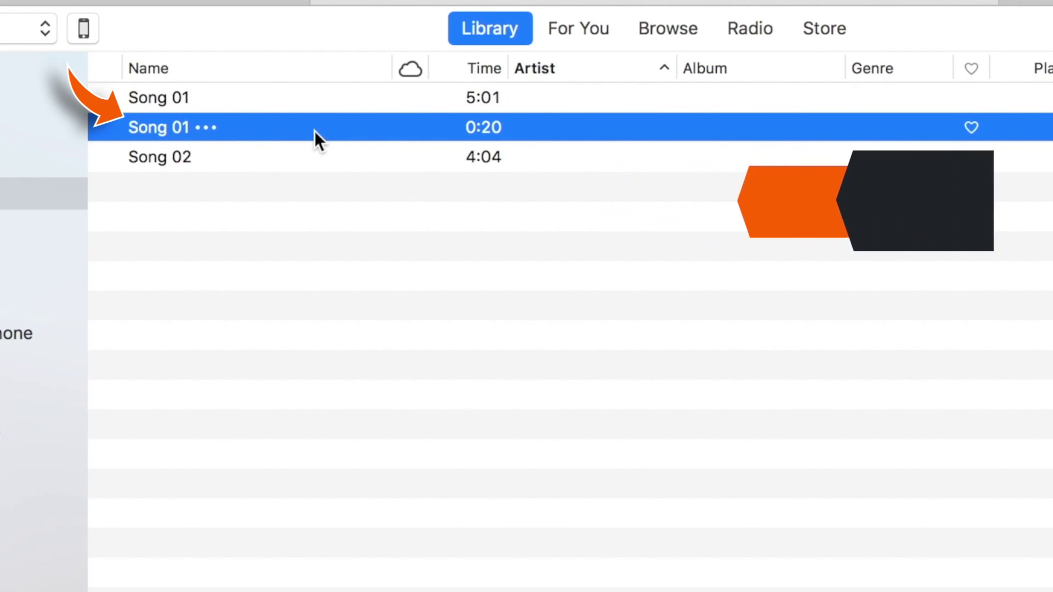
right_click(314, 130)
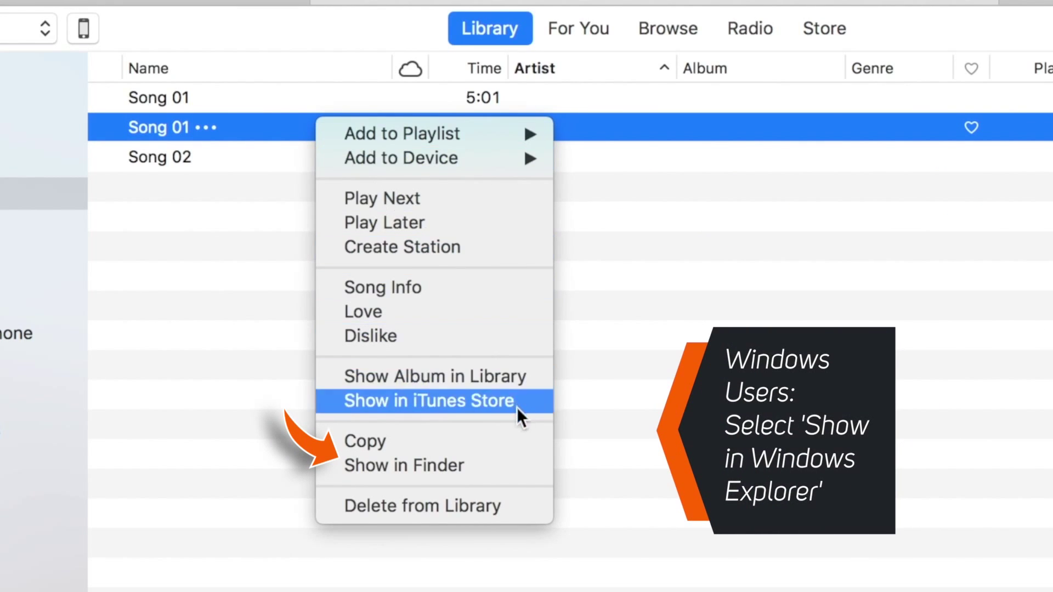
click(508, 466)
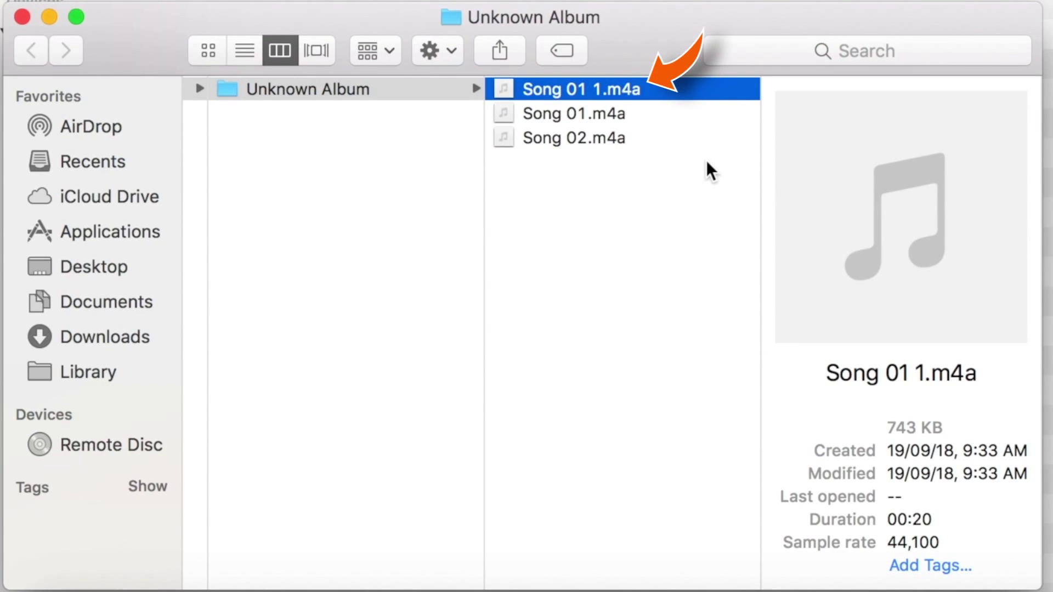
Step: Copy Song 01 1.m4a, paste it onto the desktop, and move it to the top-left
right_click(670, 96)
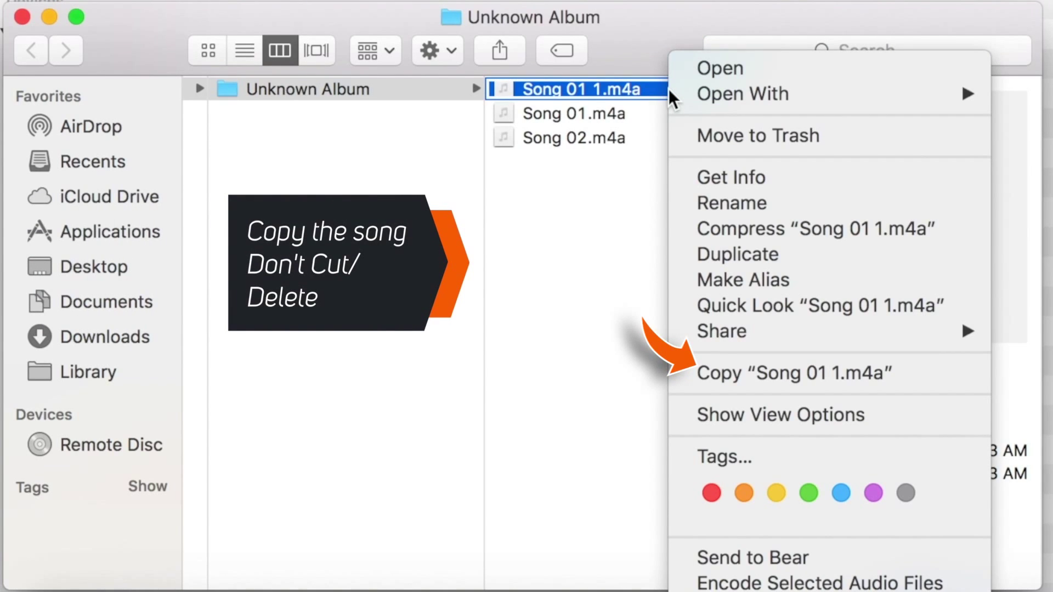
click(923, 388)
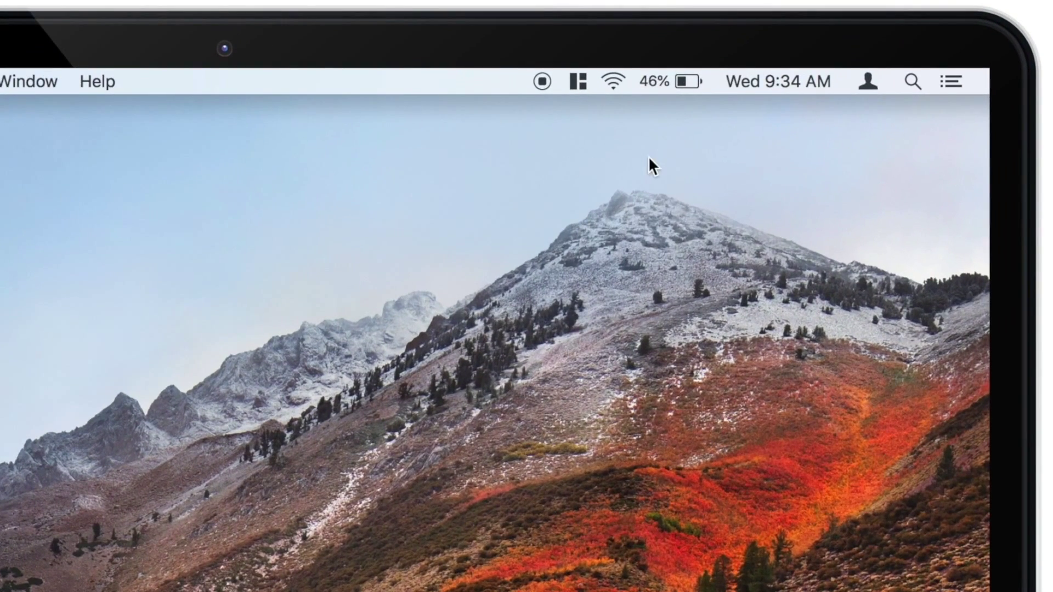
right_click(646, 142)
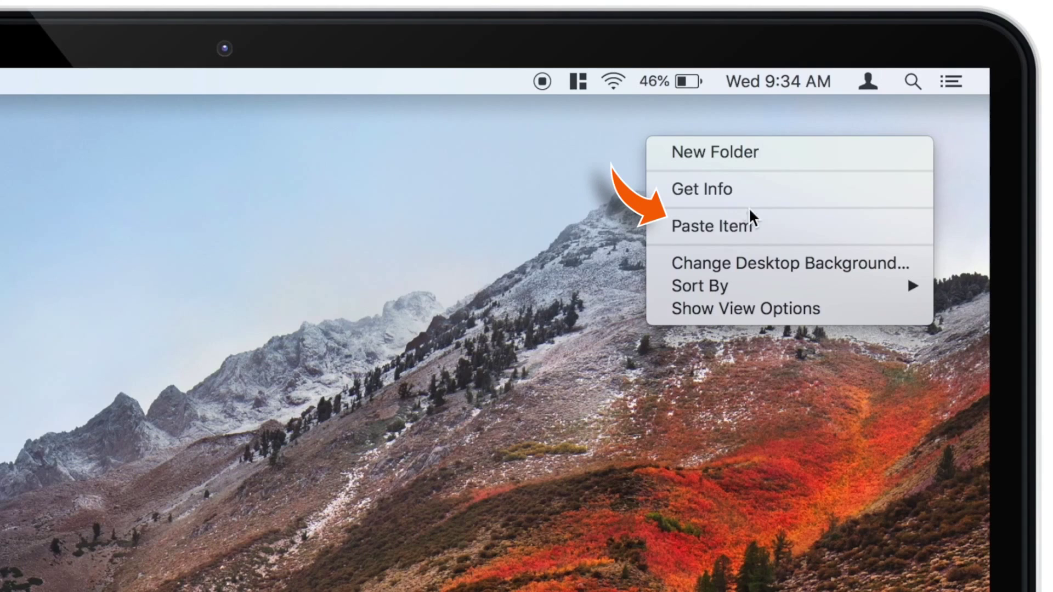
click(780, 229)
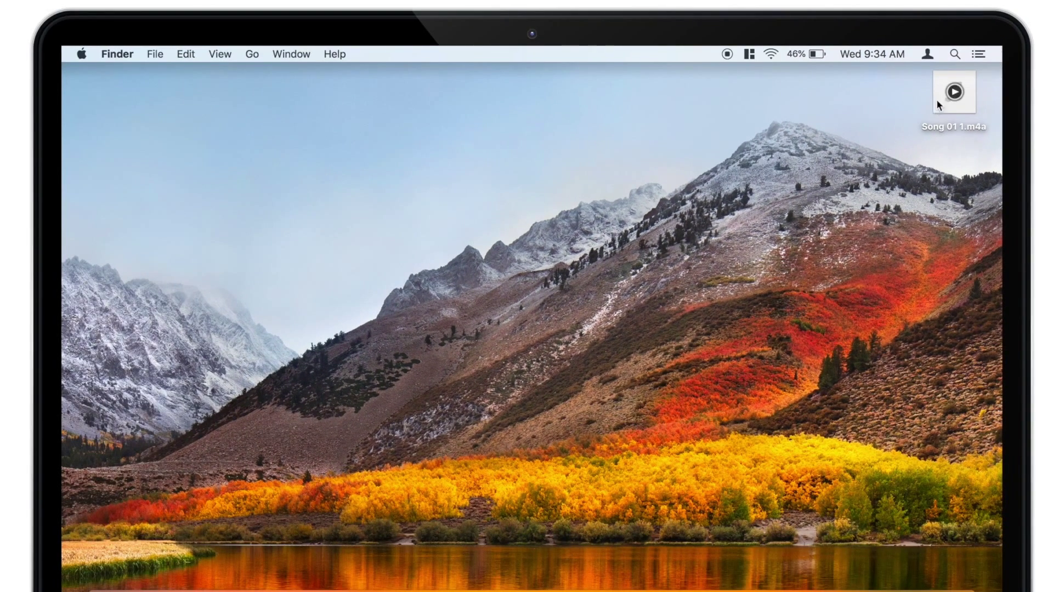
drag(936, 98, 686, 574)
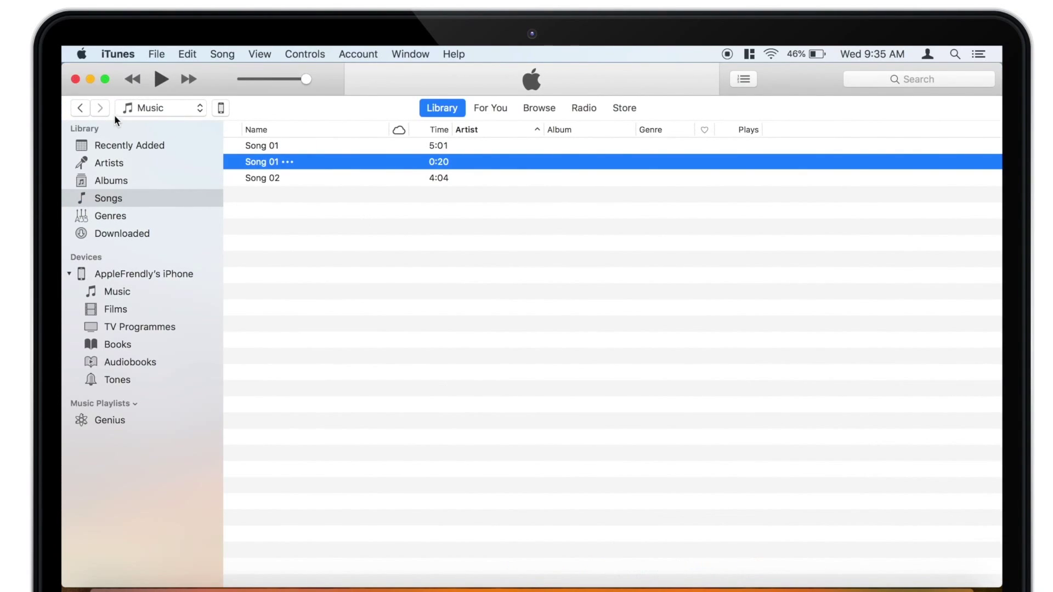
Step: Rename the desktop file Song 01 1.m4a to Song 01 1.m4r, confirming Use .m4r
drag(64, 86, 166, 110)
click(423, 253)
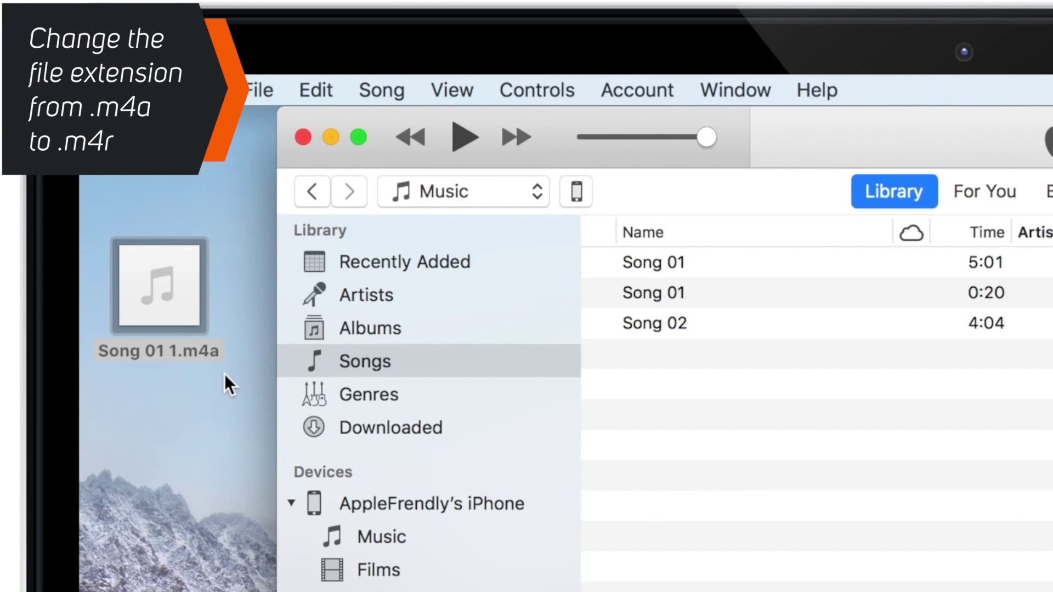
click(176, 347)
right_click(174, 346)
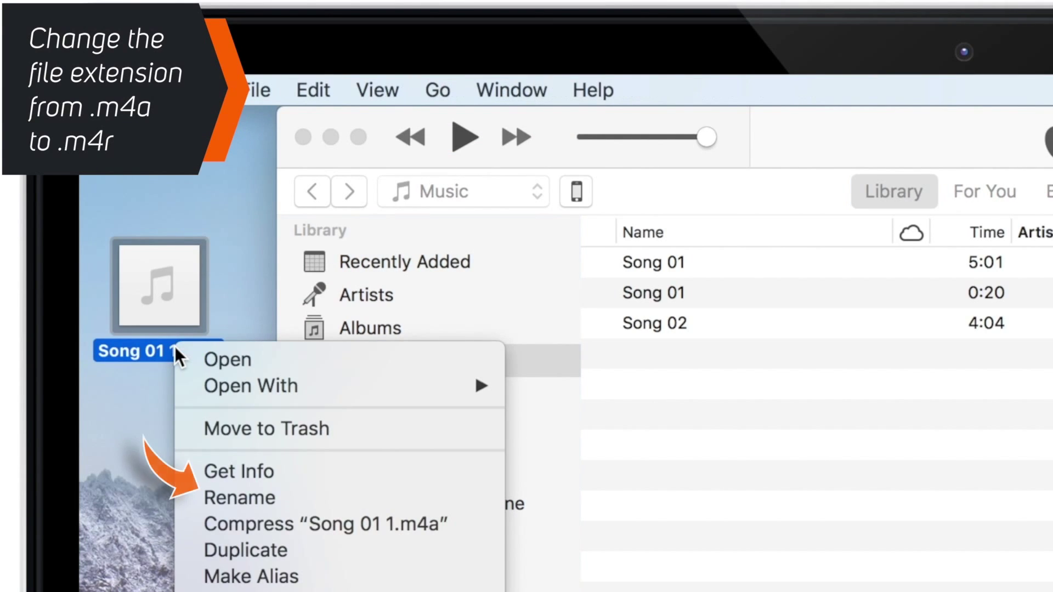
click(313, 487)
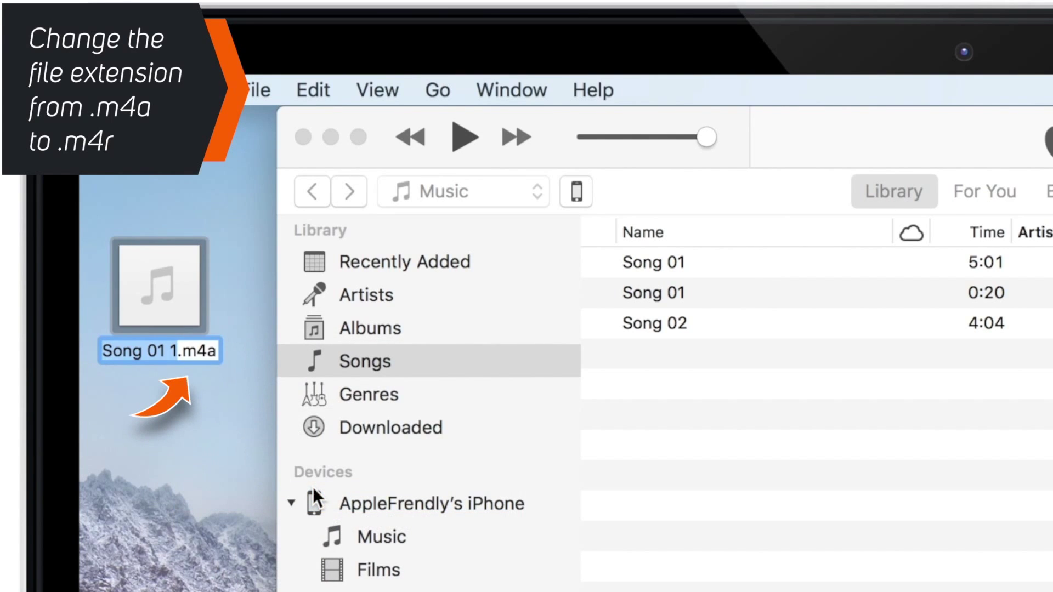
key(Right)
key(Right)
key(Right)
key(Right)
key(Right)
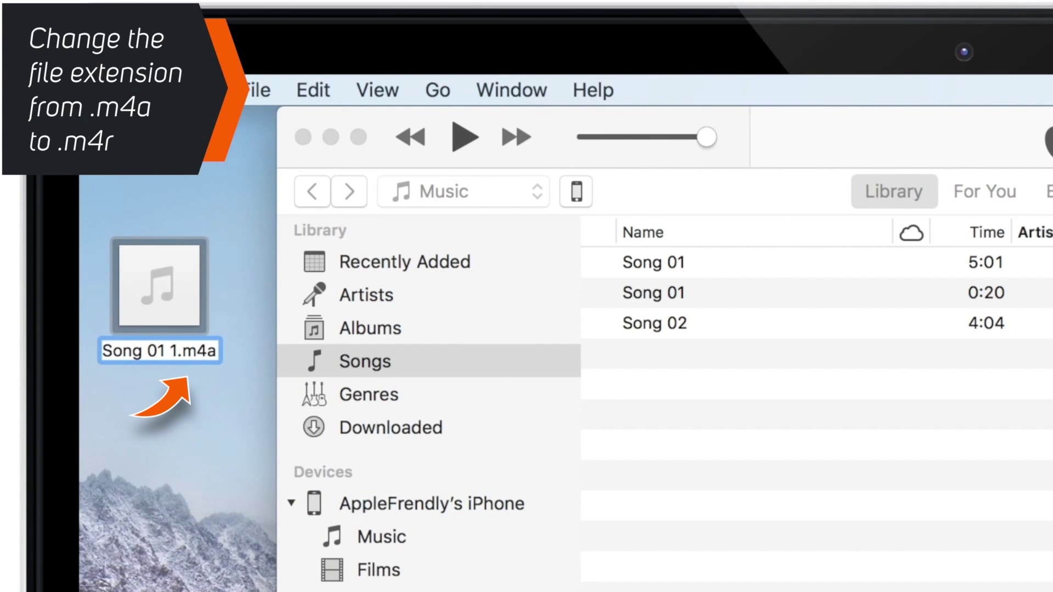
key(BackSpace)
text(r)
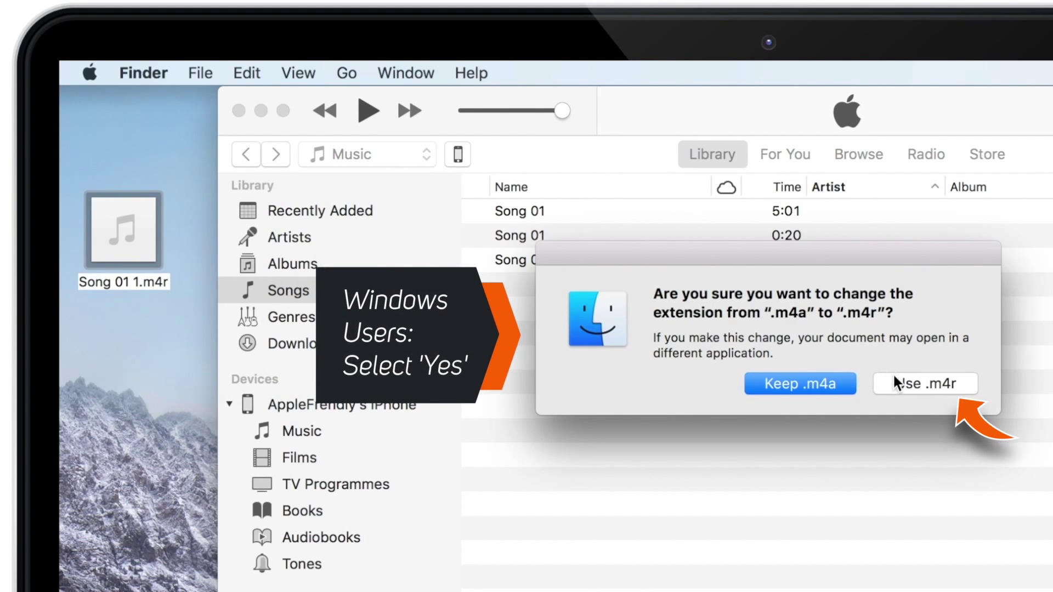
click(967, 385)
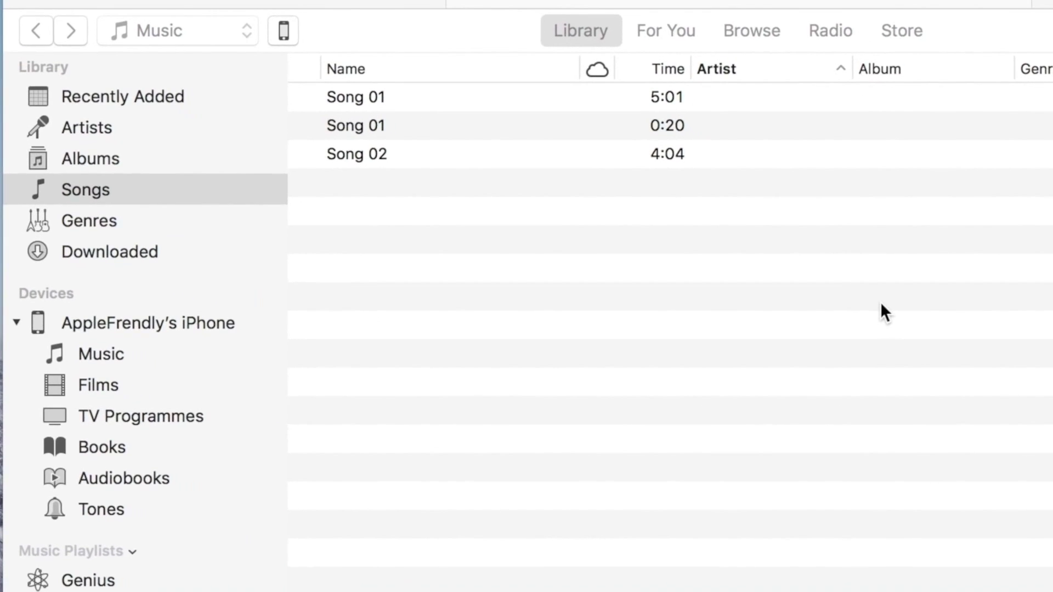
Step: Delete the 0:20 Song 01 track from the library and move its file to the Trash
click(641, 346)
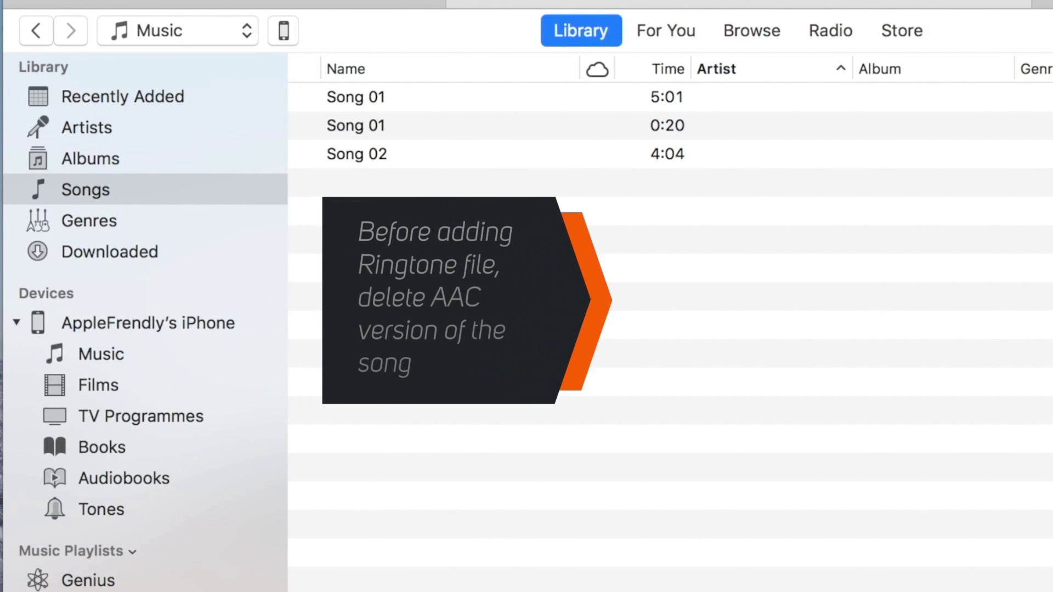
click(480, 137)
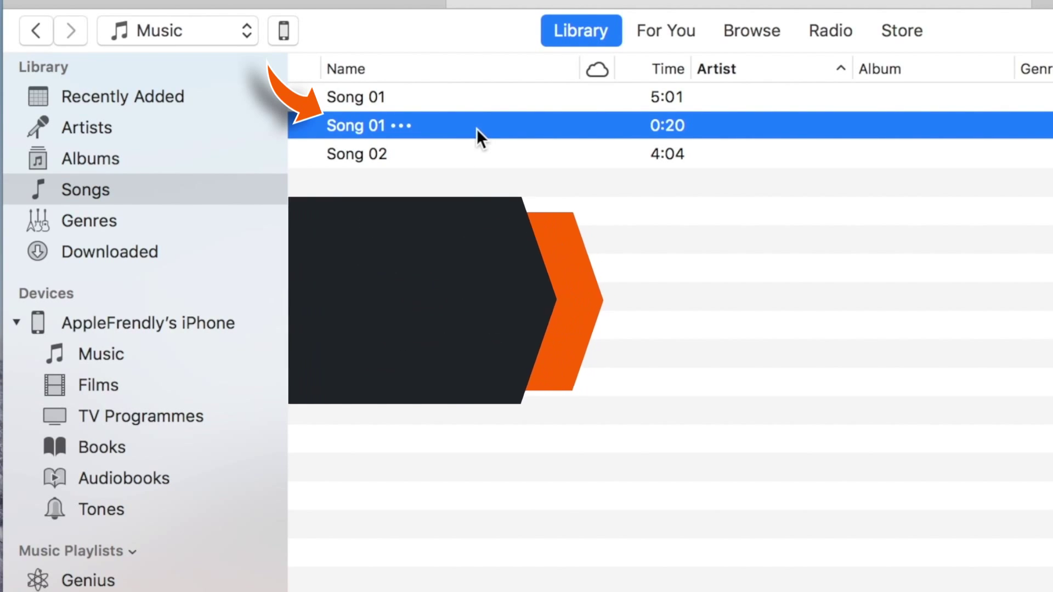
right_click(476, 128)
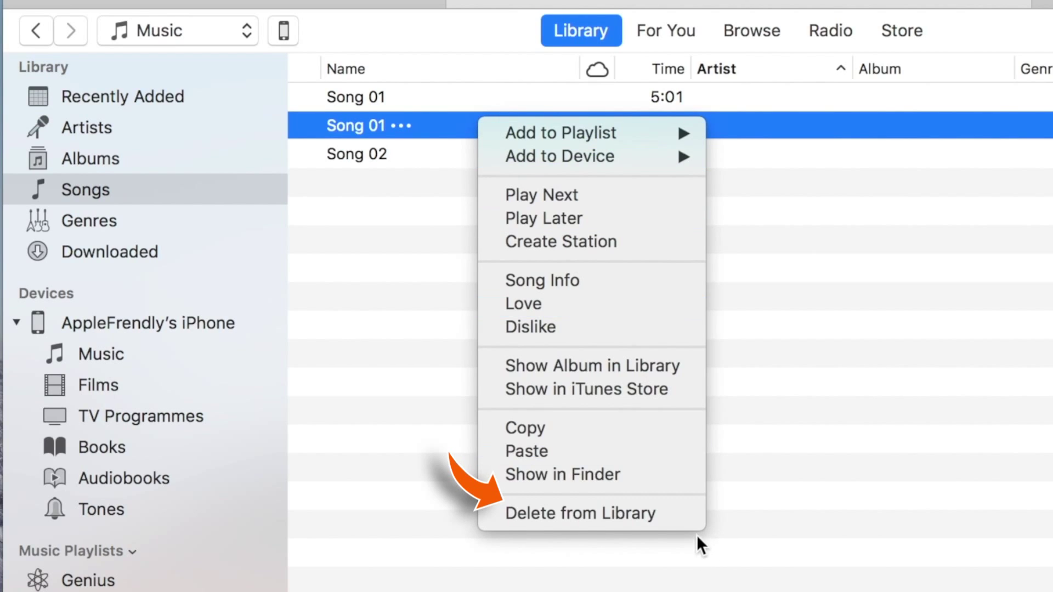
click(685, 507)
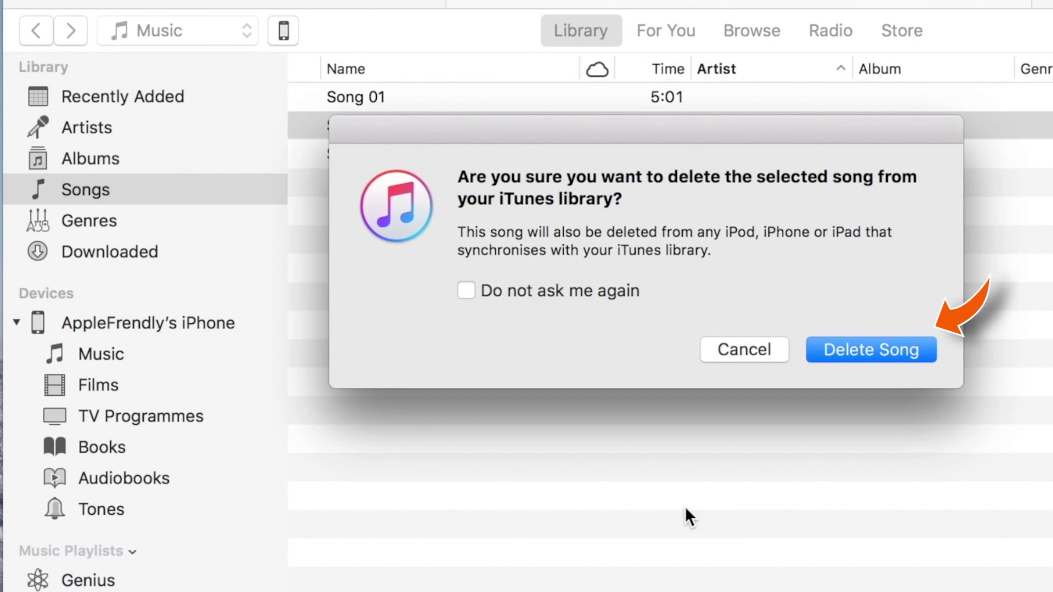
click(858, 343)
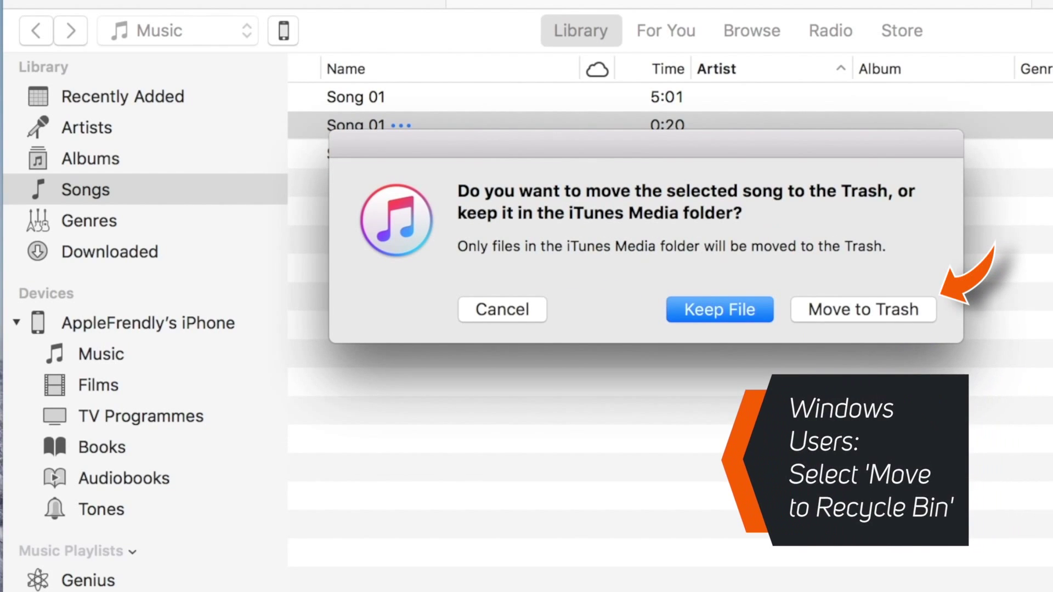
click(874, 307)
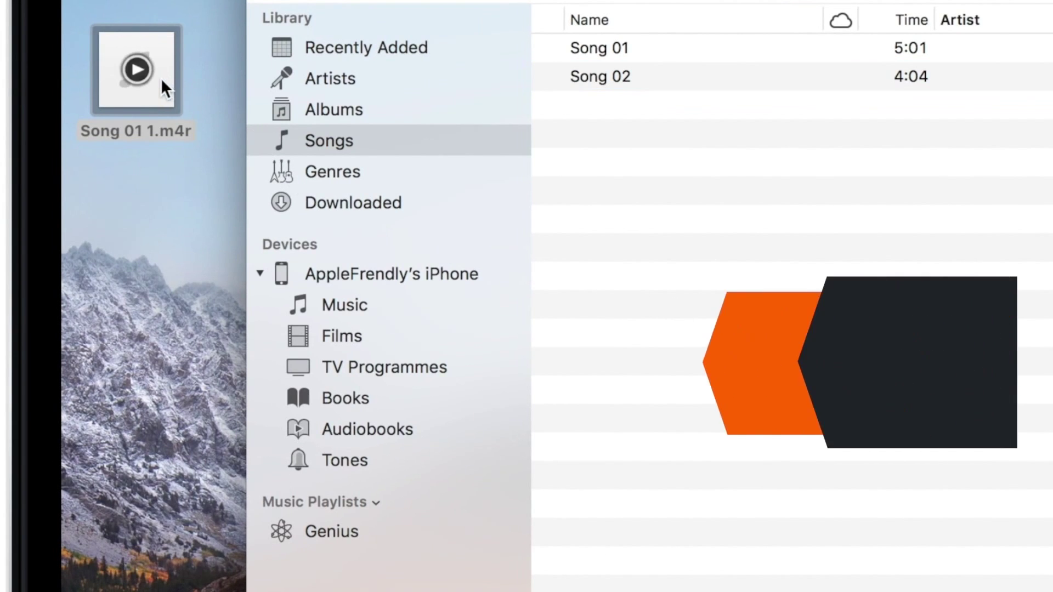
Step: Copy Song 01 1.m4r to the iPhone, confirm it under Tones, then eject the iPhone
click(157, 80)
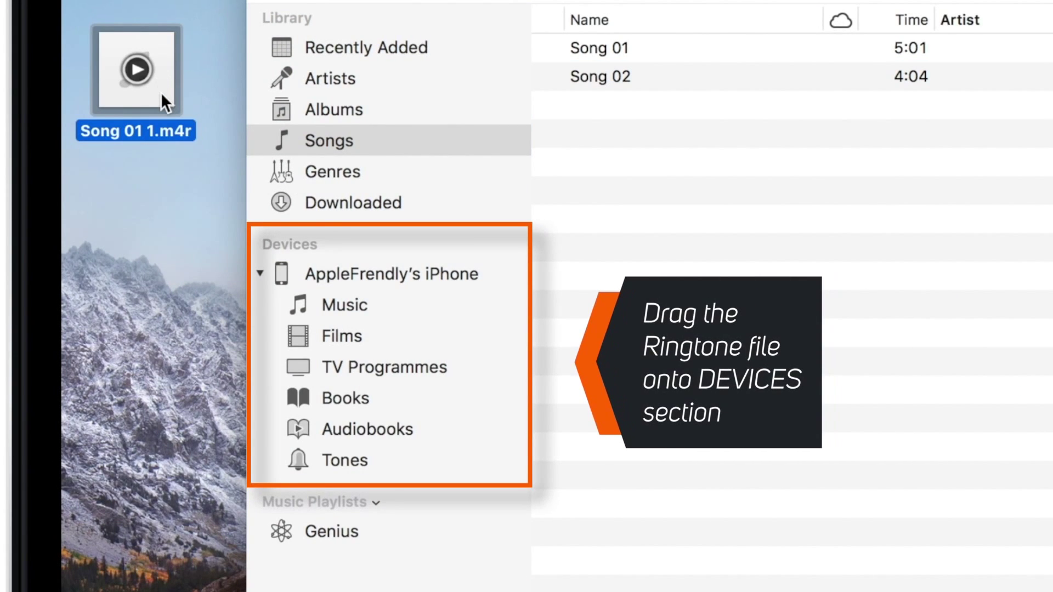
drag(161, 92, 413, 311)
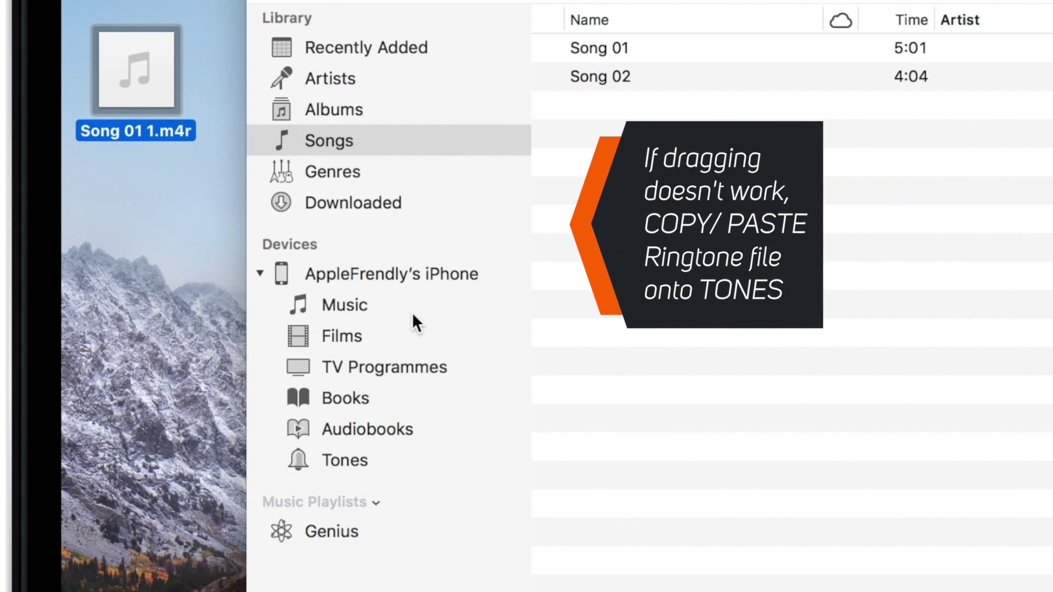
click(422, 462)
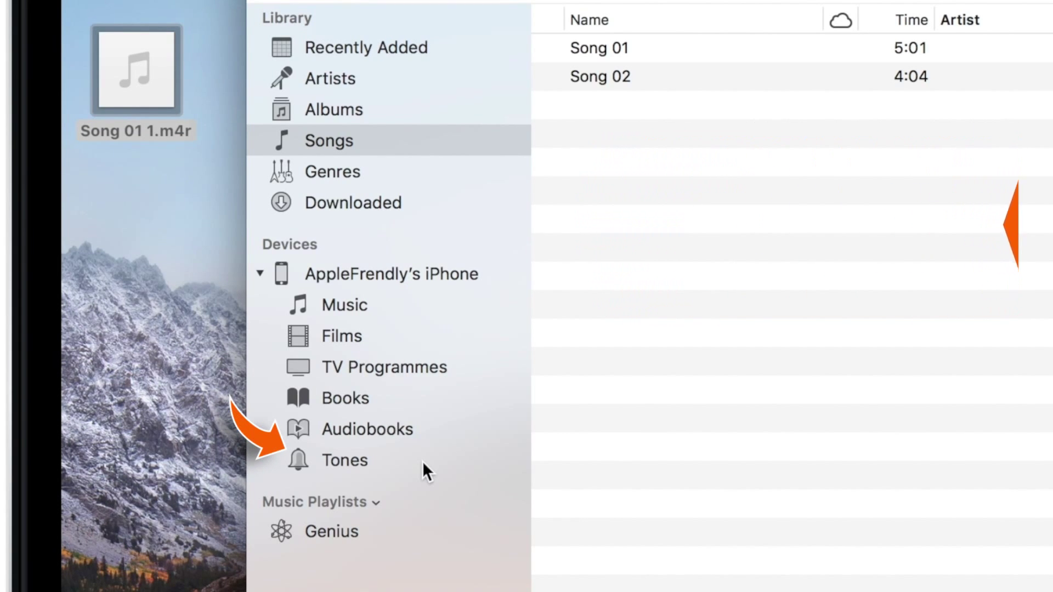
click(422, 462)
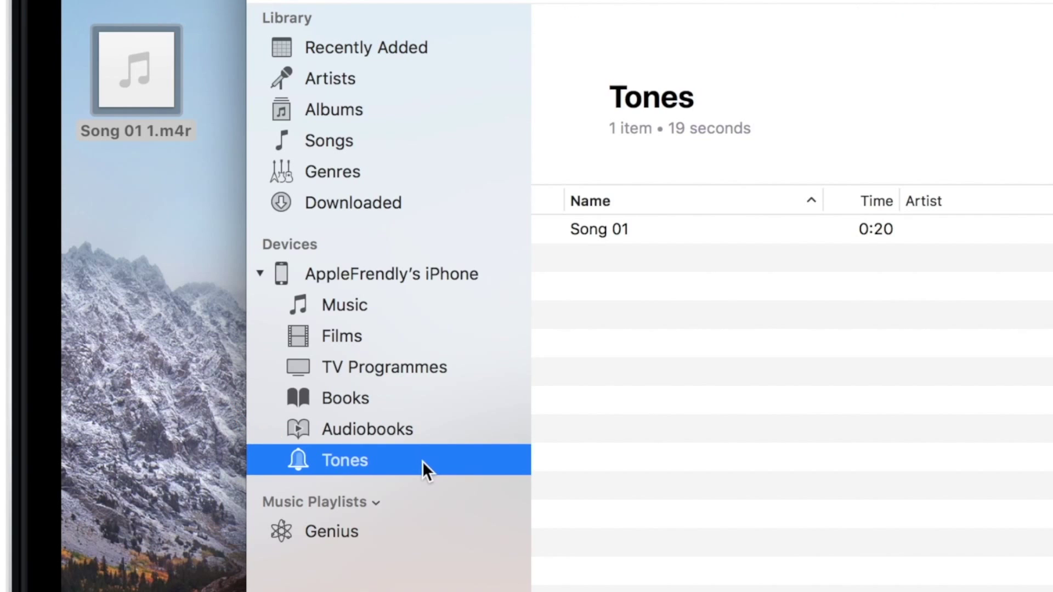
click(664, 233)
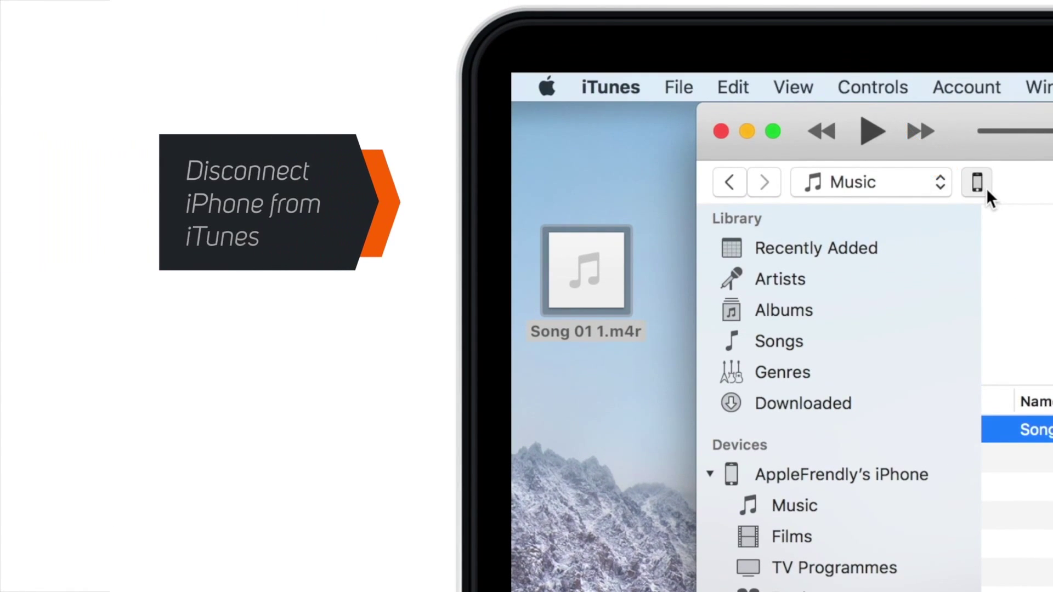
click(986, 189)
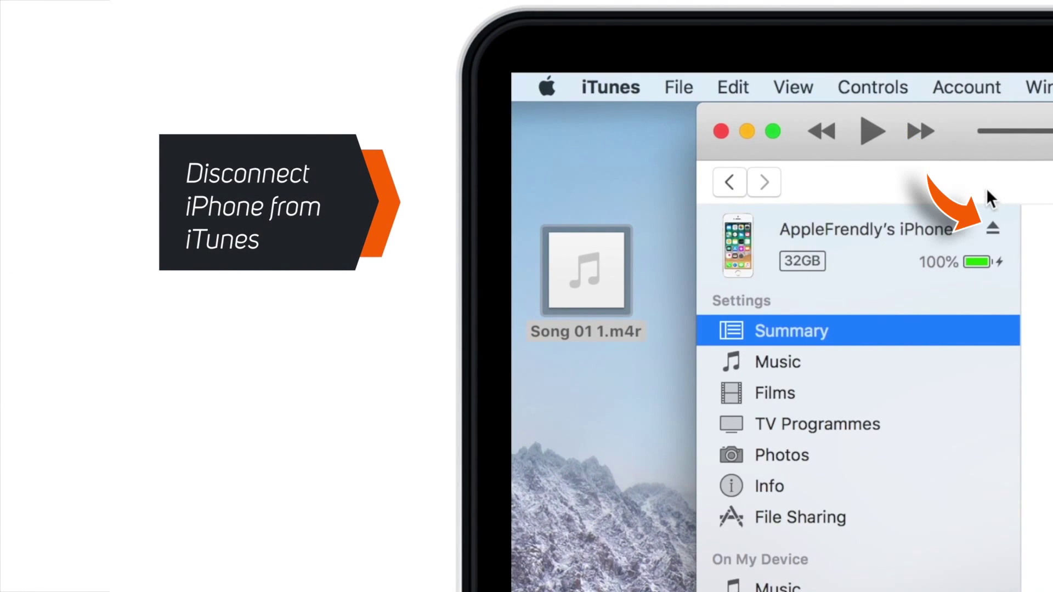
click(990, 230)
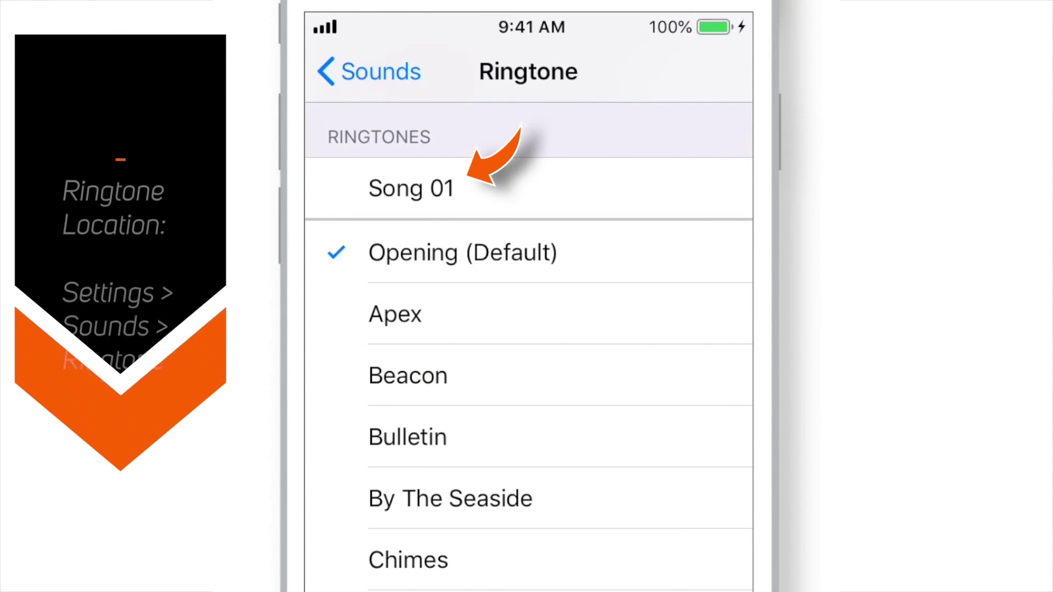
Step: Select Song 01 under Ringtones as the iPhone's ringtone
click(411, 188)
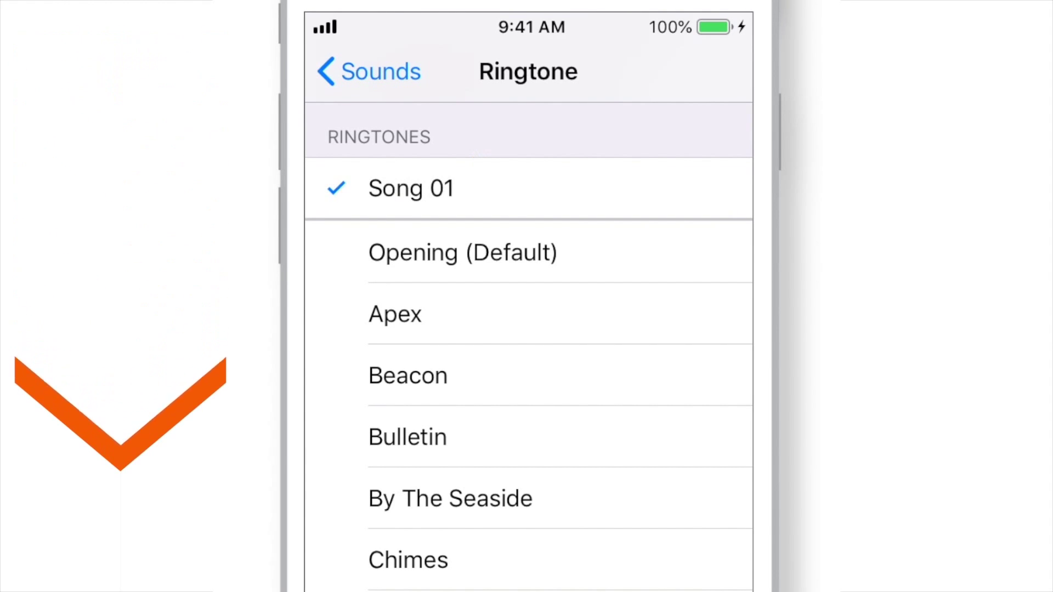